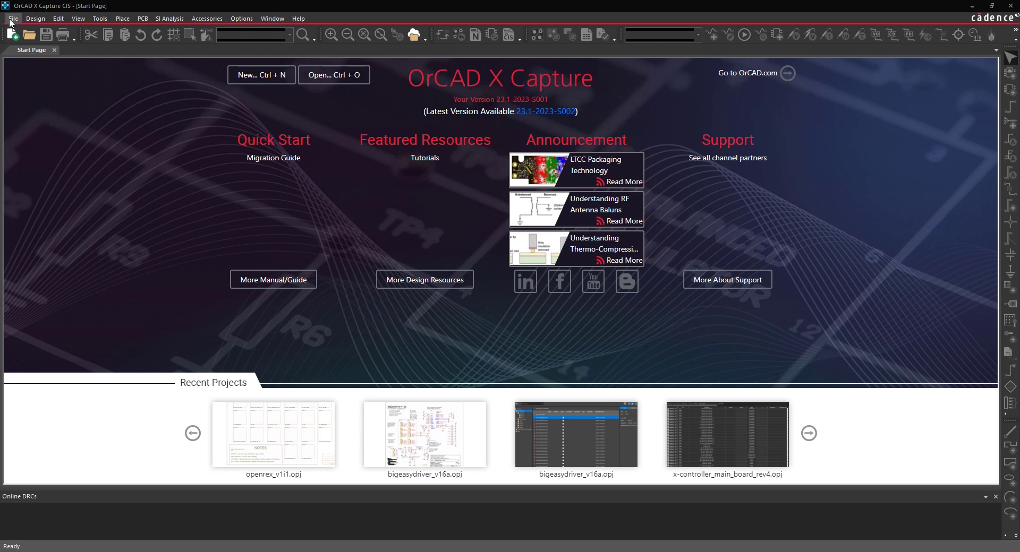
- Reach the File > Import options listing the Altium Schematic Translator
left_click(10, 19)
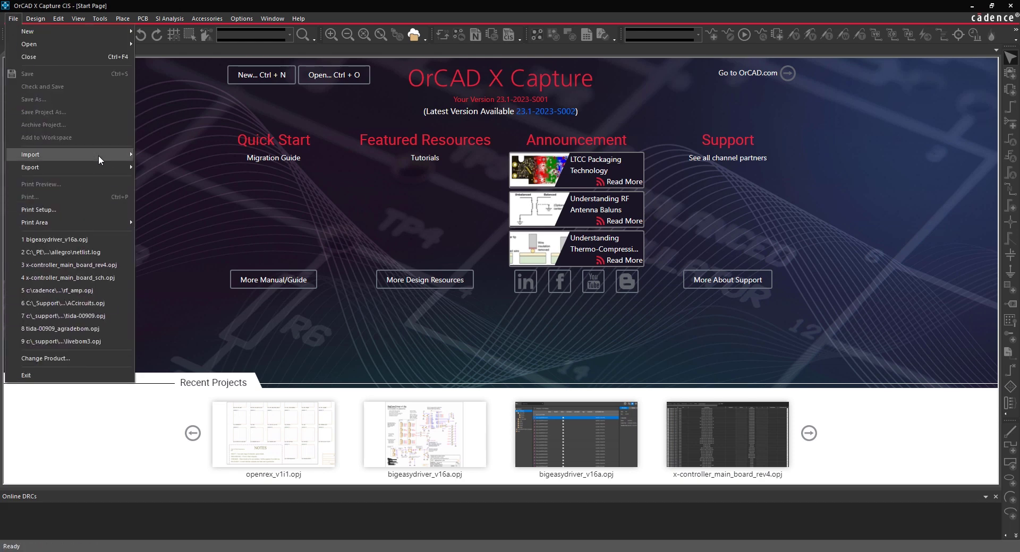
mouse_move(97, 155)
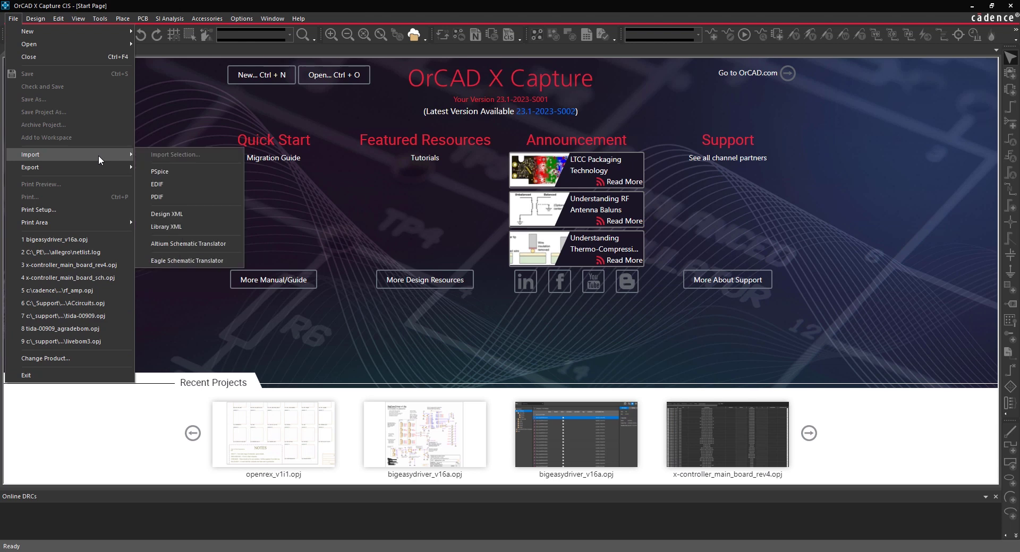
- Launch the Altium Schematic Translator and load OpenRex_V1I1.PrjPcb as its project file
left_click(198, 243)
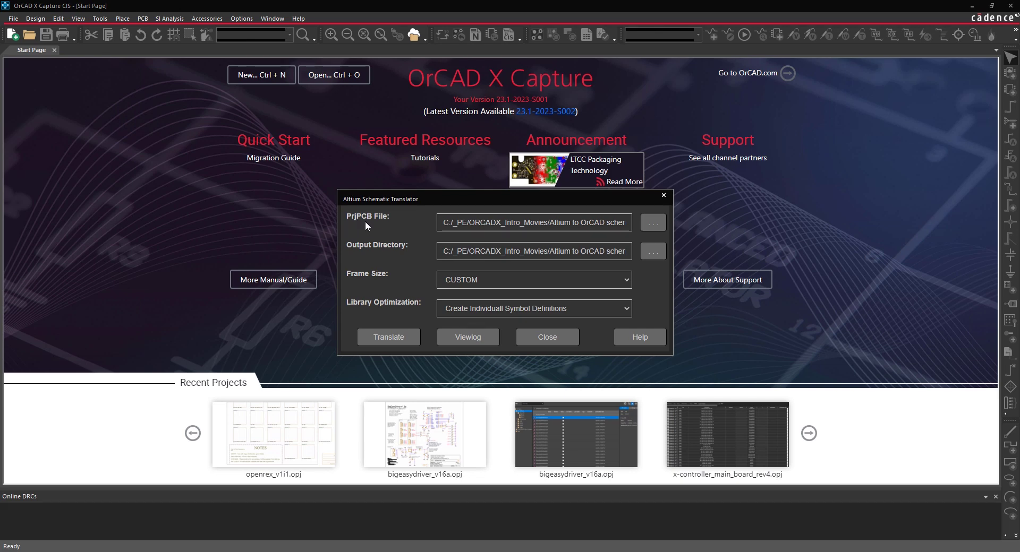
left_click(654, 223)
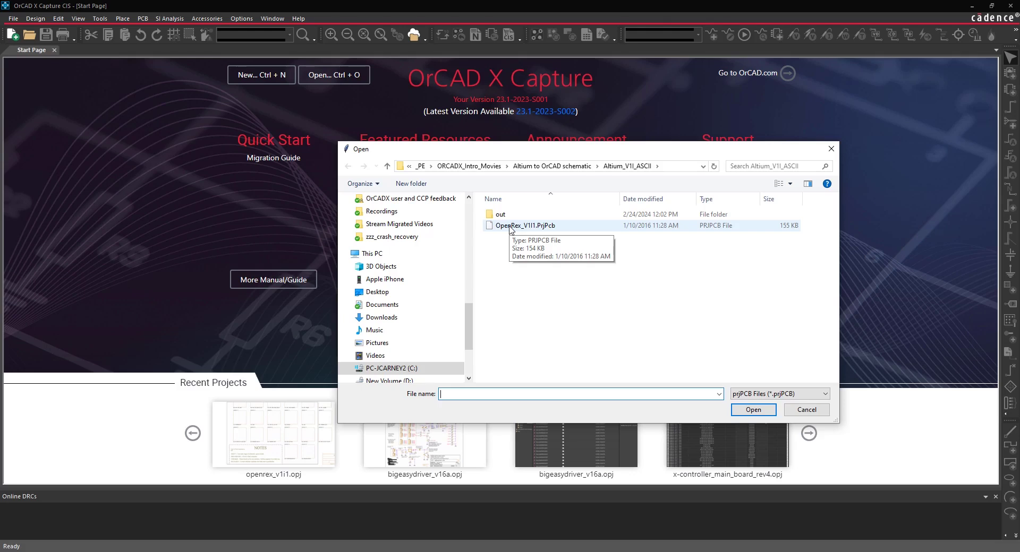
double_click(508, 226)
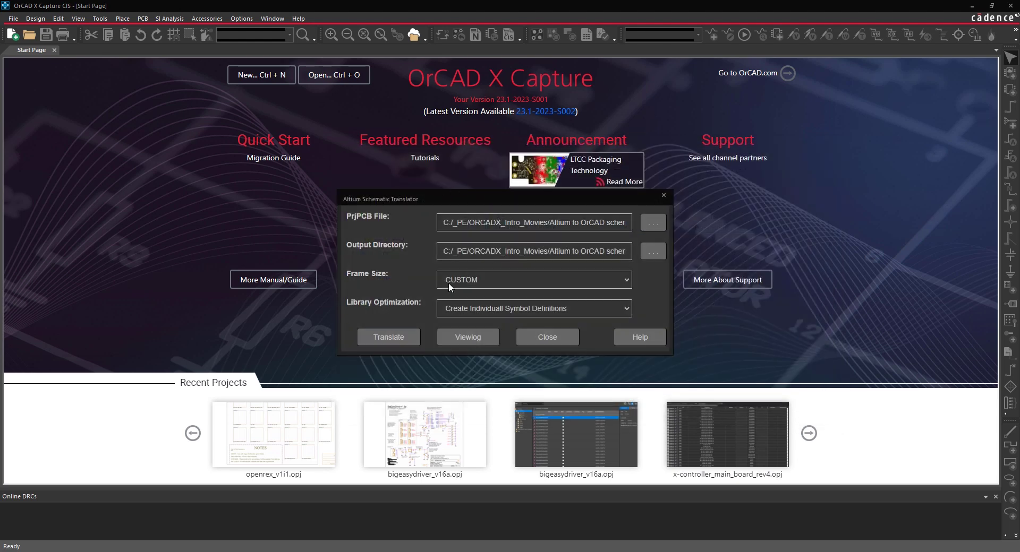
left_click(637, 338)
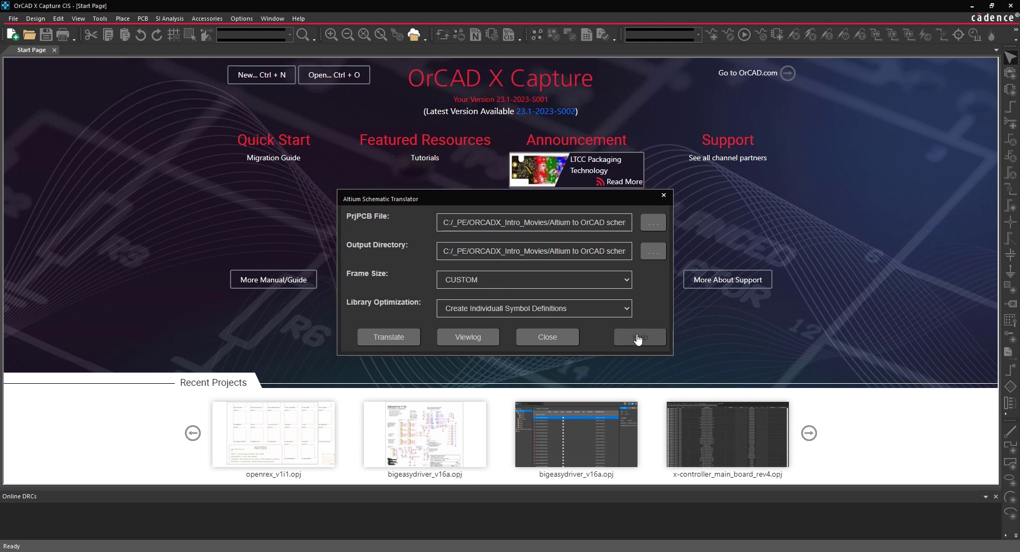
scroll(417, 225, "up", 3)
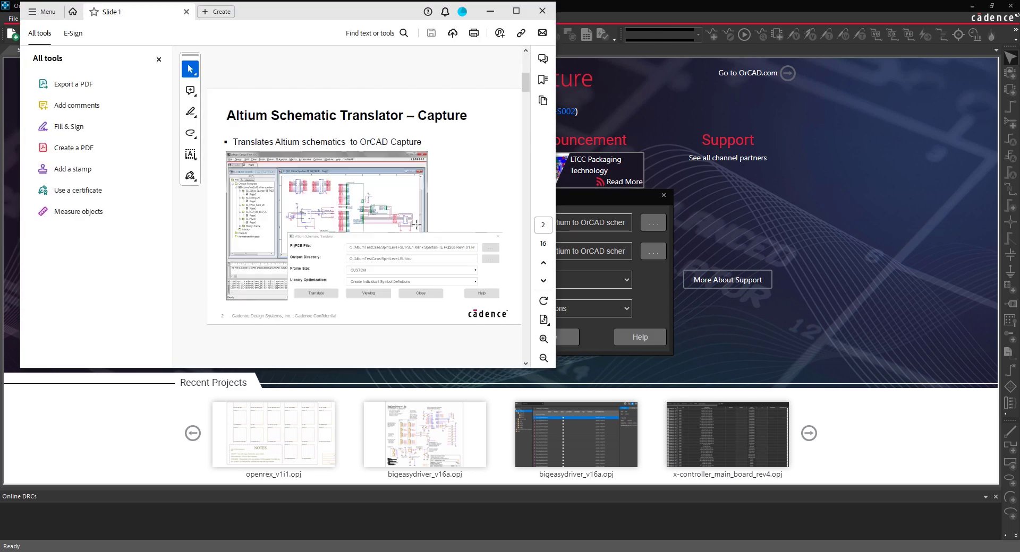
scroll(416, 225, "up", 3)
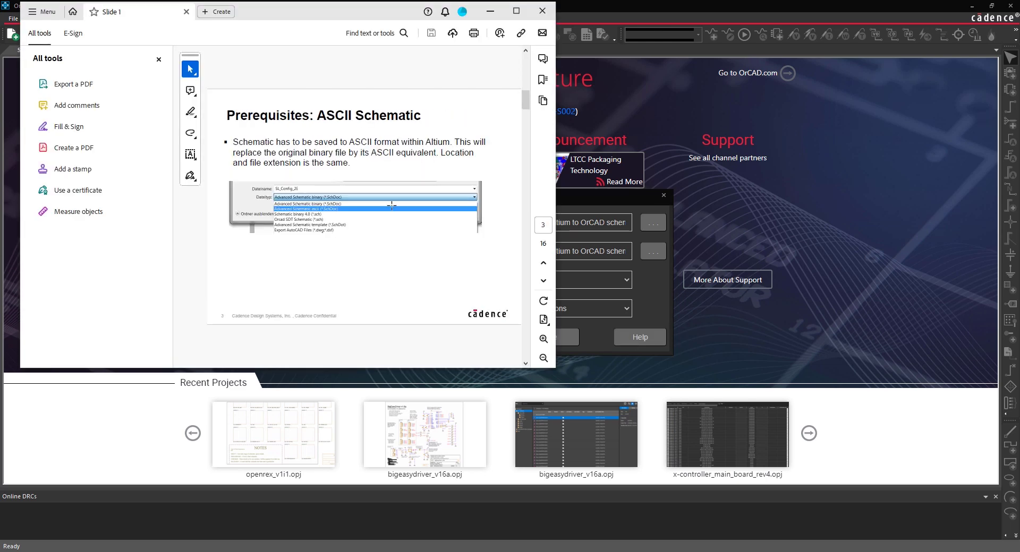
scroll(327, 161, "down", 4)
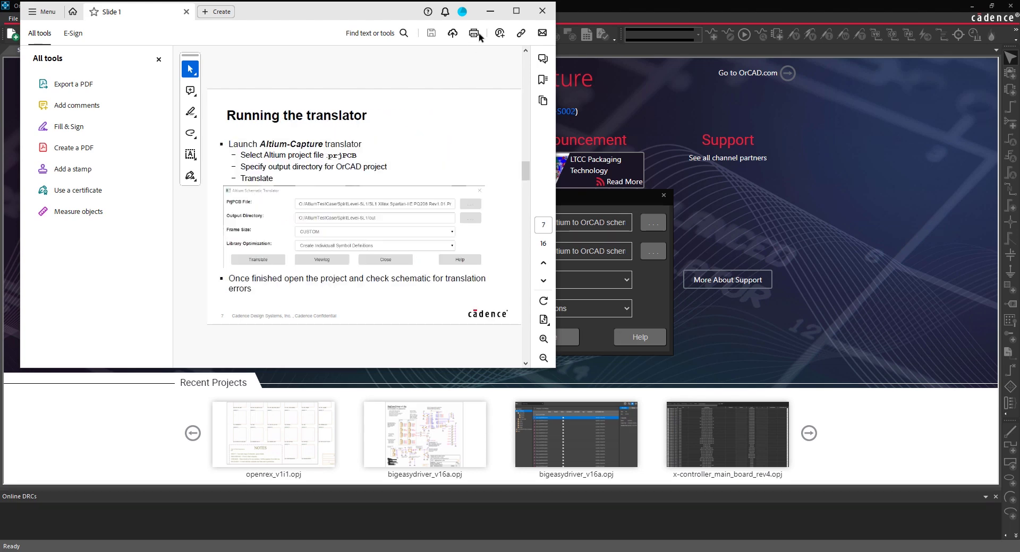
left_click(542, 11)
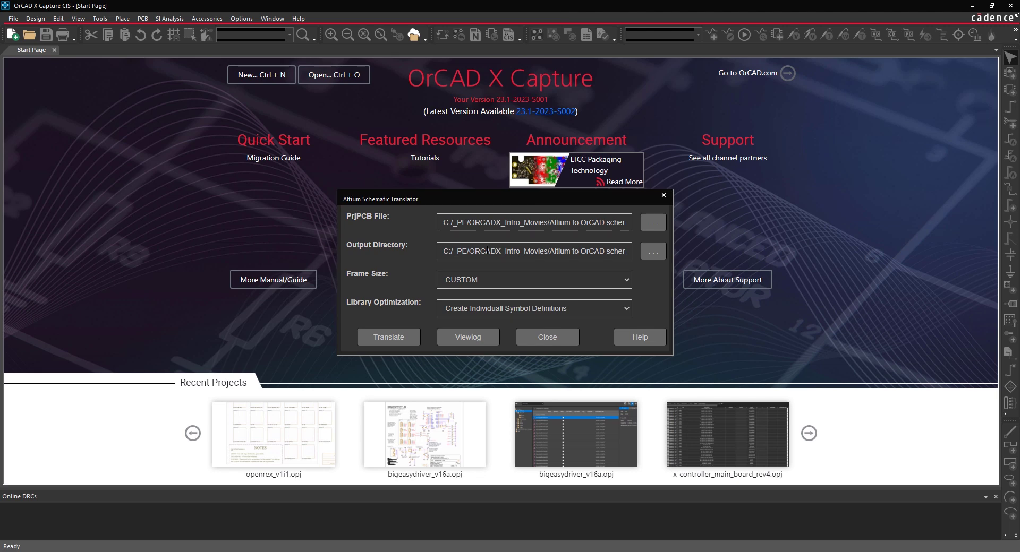
- Keep CUSTOM frame size and Create Individual Symbol Definitions, then run the translation
left_click(626, 280)
left_click(651, 278)
left_click(625, 309)
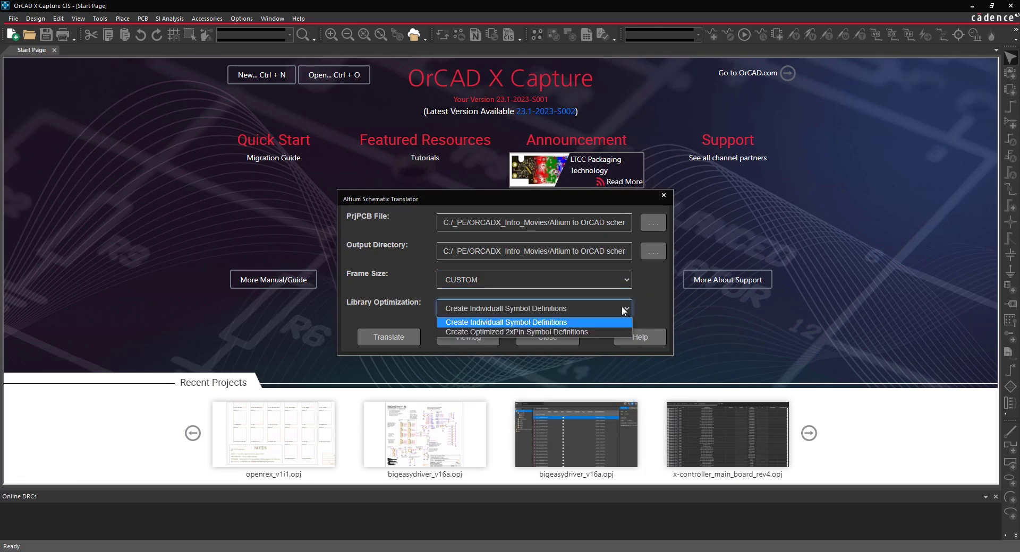
left_click(668, 287)
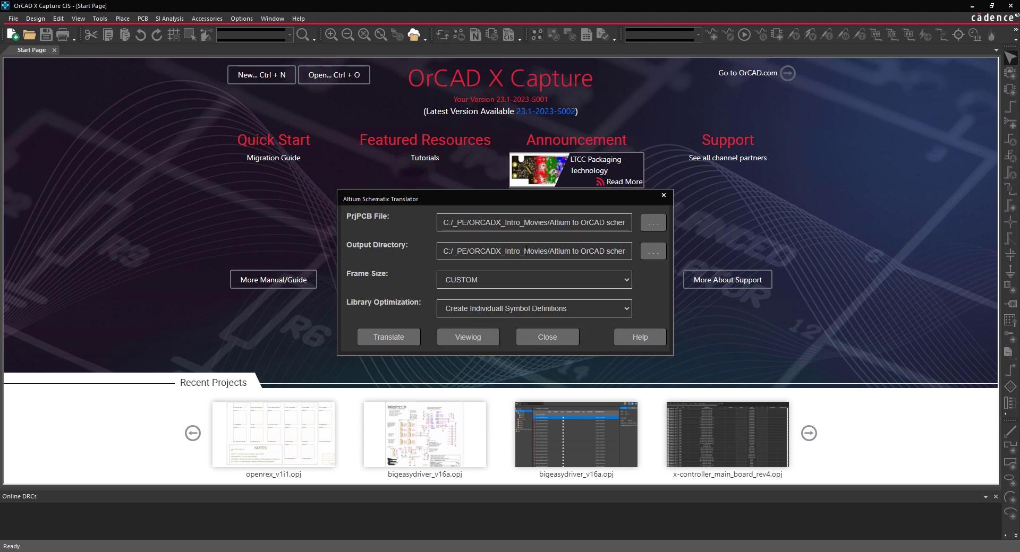
left_click(393, 339)
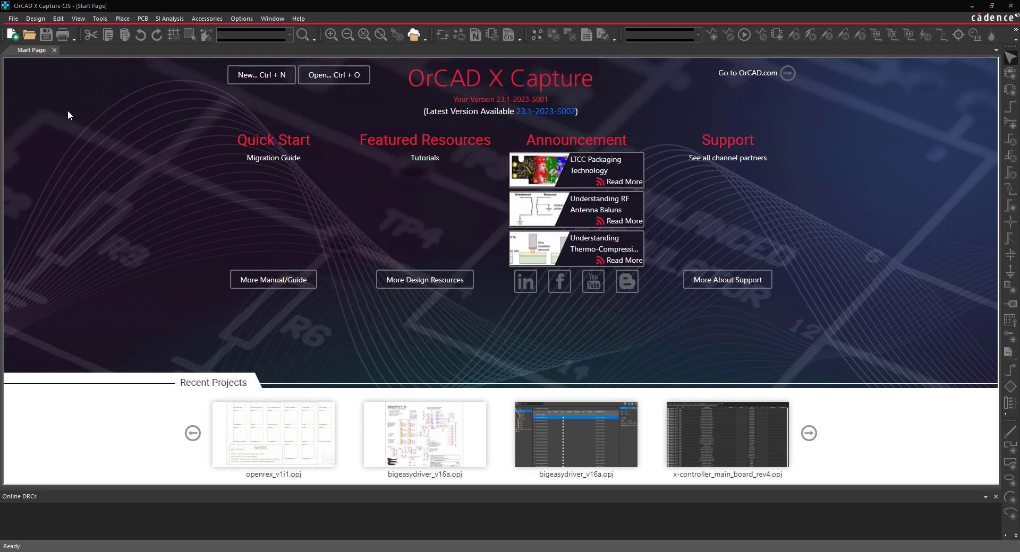
- Open OPENREX_V1I1.opj from the out folder and its [03] - CPU - DDR3, DDR3 MEM Page1
left_click(20, 20)
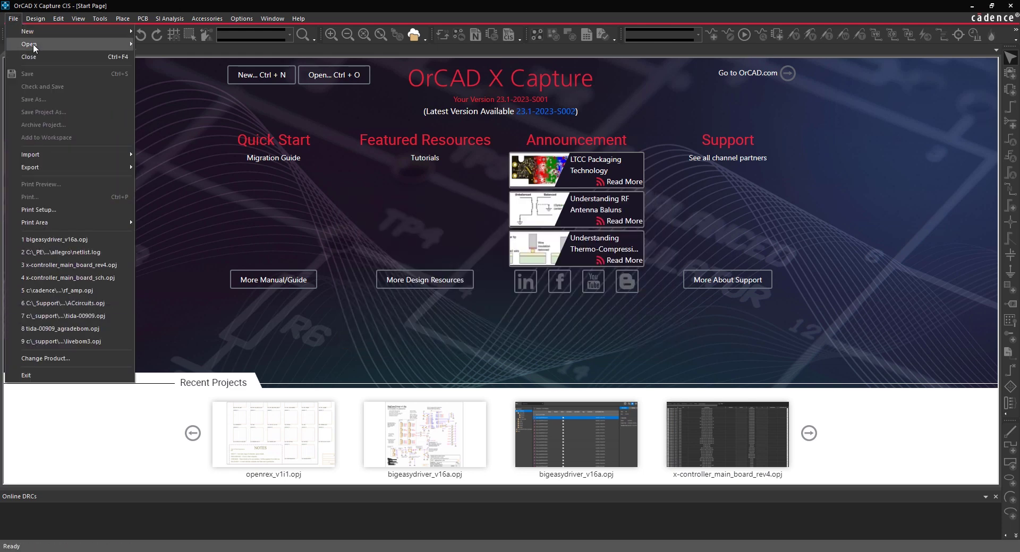
mouse_move(34, 46)
left_click(169, 62)
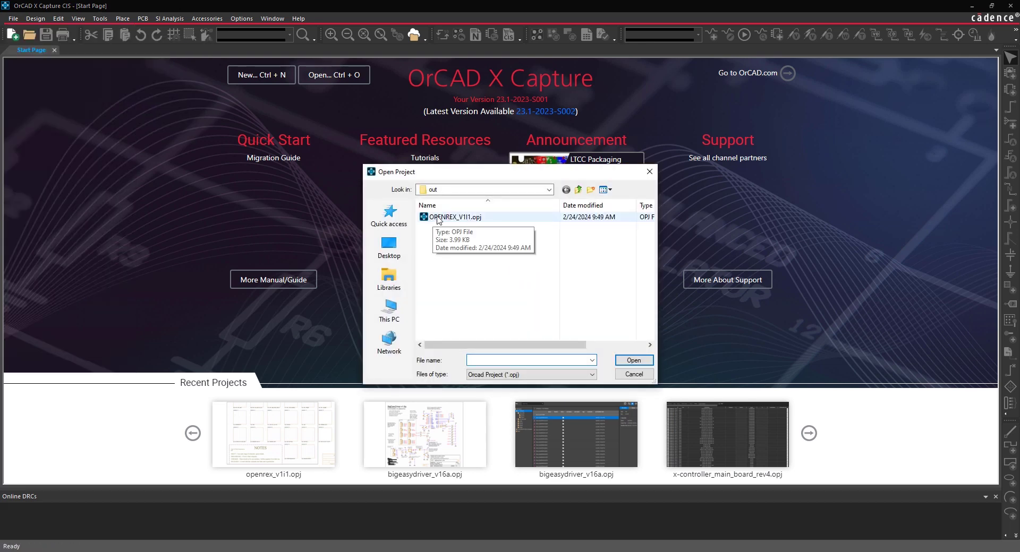
double_click(446, 218)
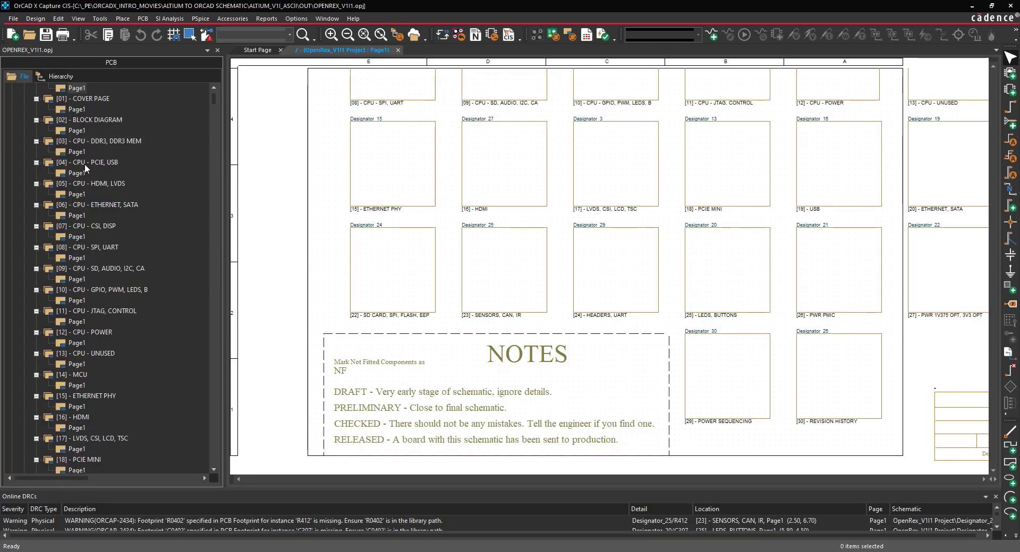
double_click(74, 151)
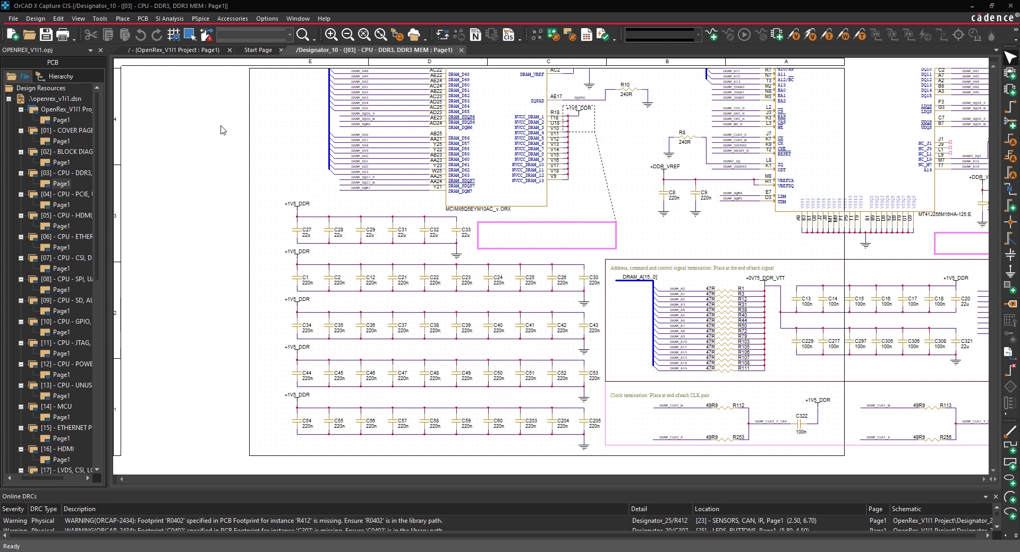
left_click(141, 19)
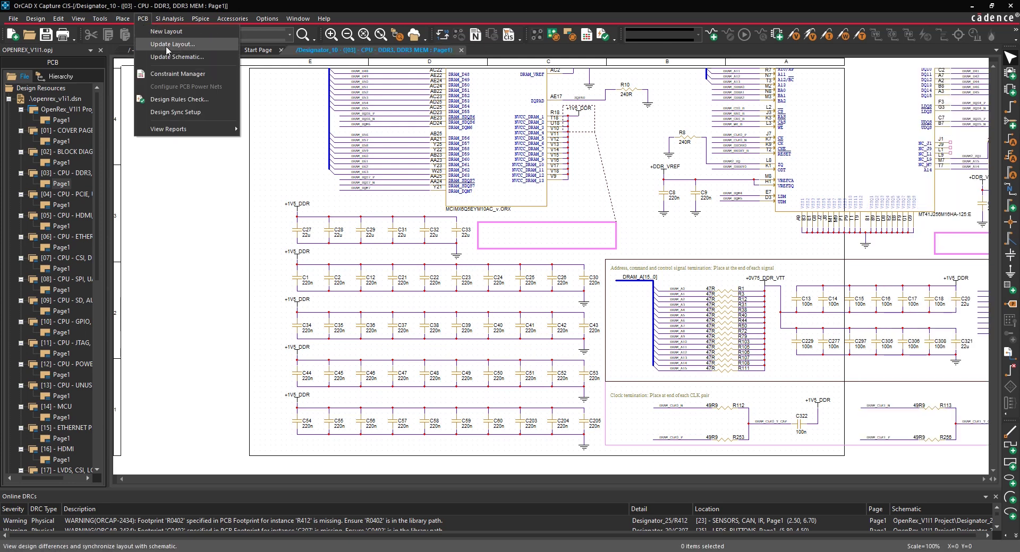
left_click(167, 47)
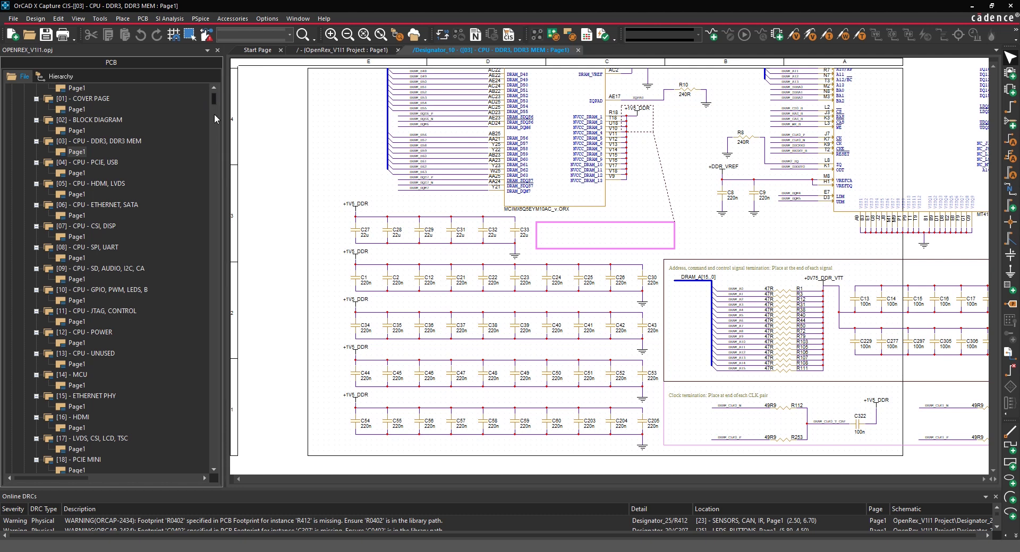
- Expand .\openrex_v1i1.dsn and scroll through the Design Cache parts tied to PROJECT_WORKLIB.OLB
mouse_move(214, 101)
left_mouse_down()
mouse_move(219, 366)
mouse_move(214, 96)
left_mouse_up()
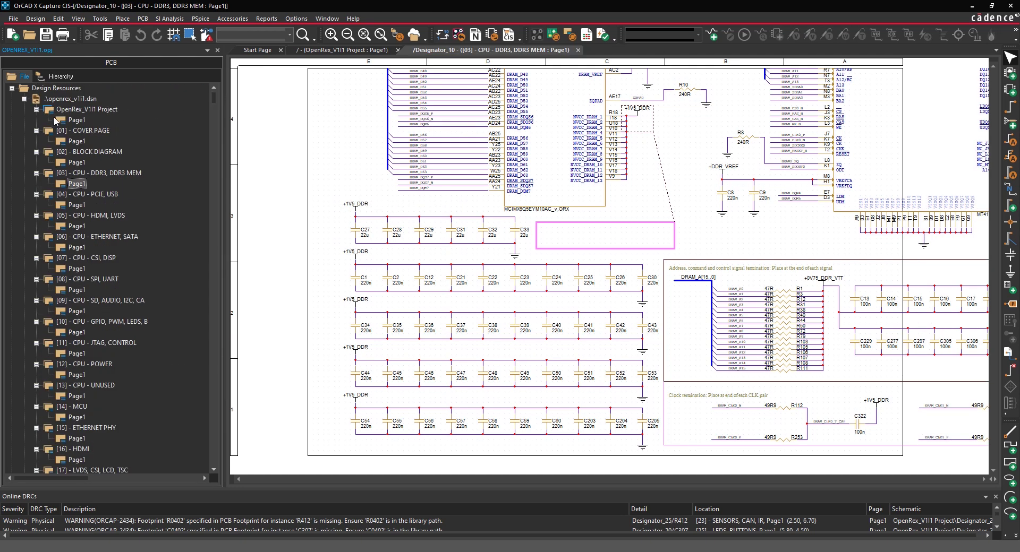
left_click(24, 99)
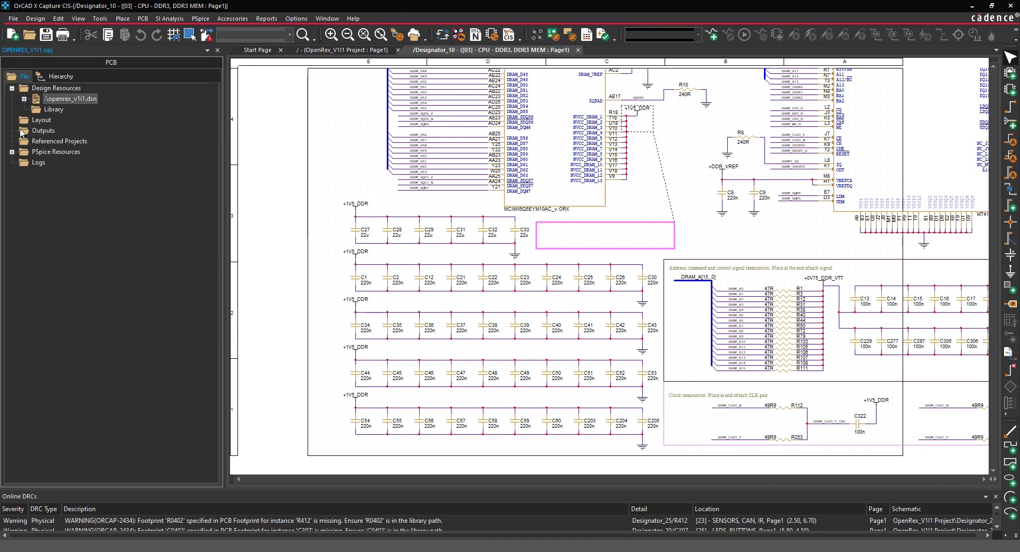
left_click(23, 99)
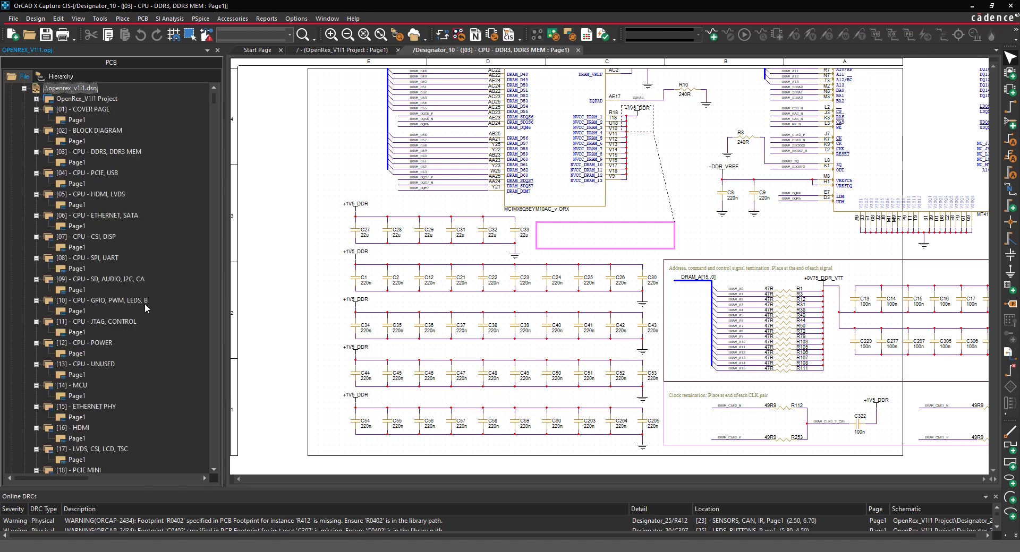
scroll(146, 308, "down", 15)
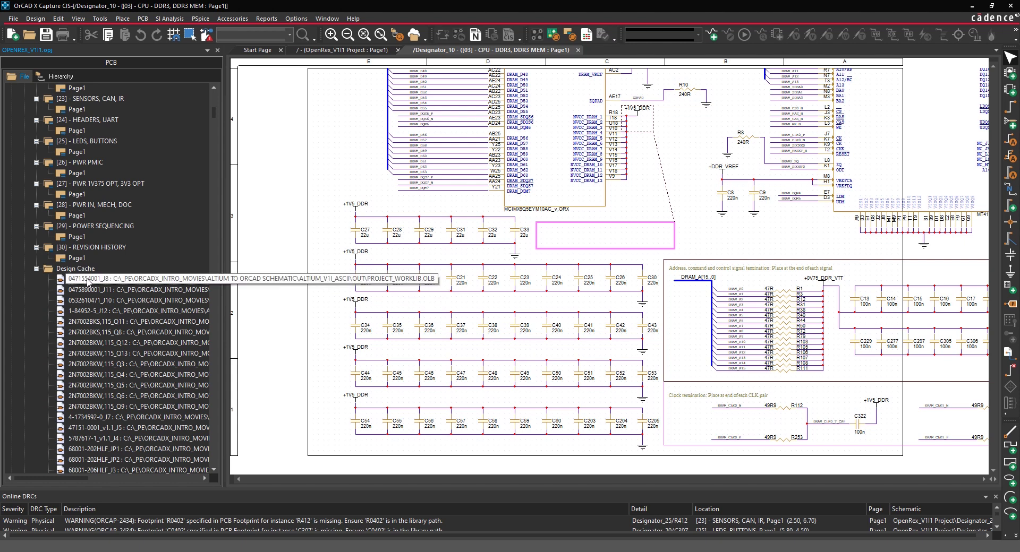
scroll(88, 283, "down", 4)
scroll(89, 282, "down", 20)
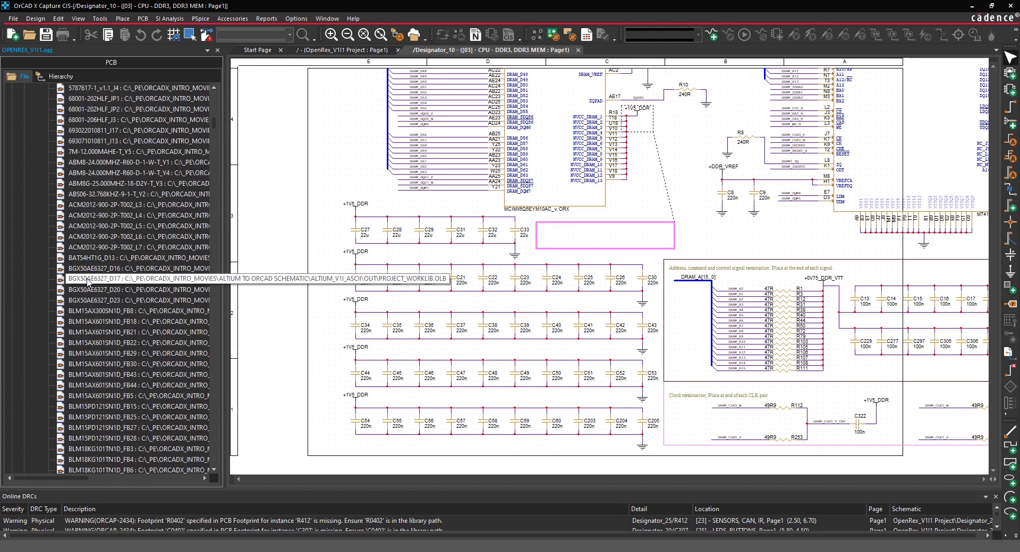
scroll(88, 282, "down", 20)
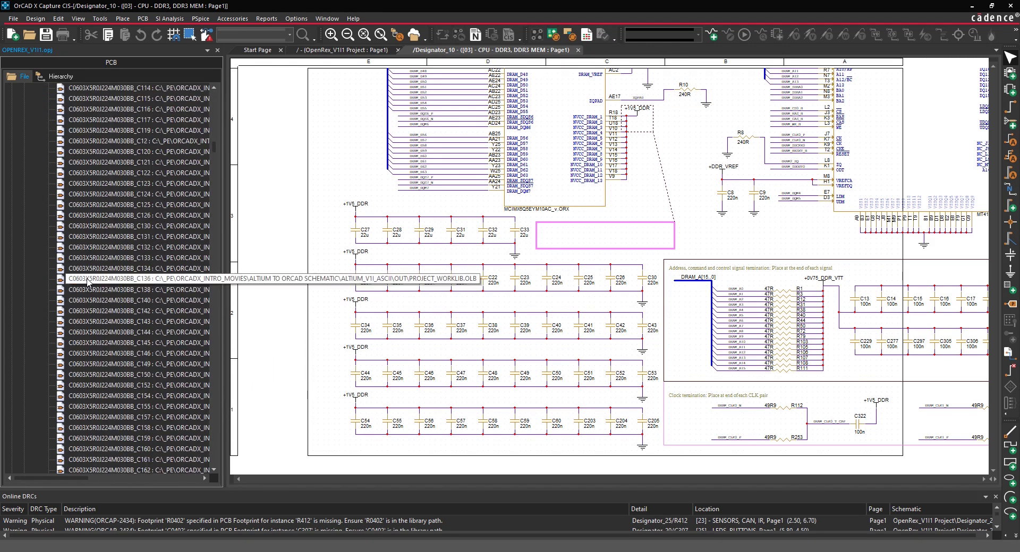
scroll(88, 282, "up", 20)
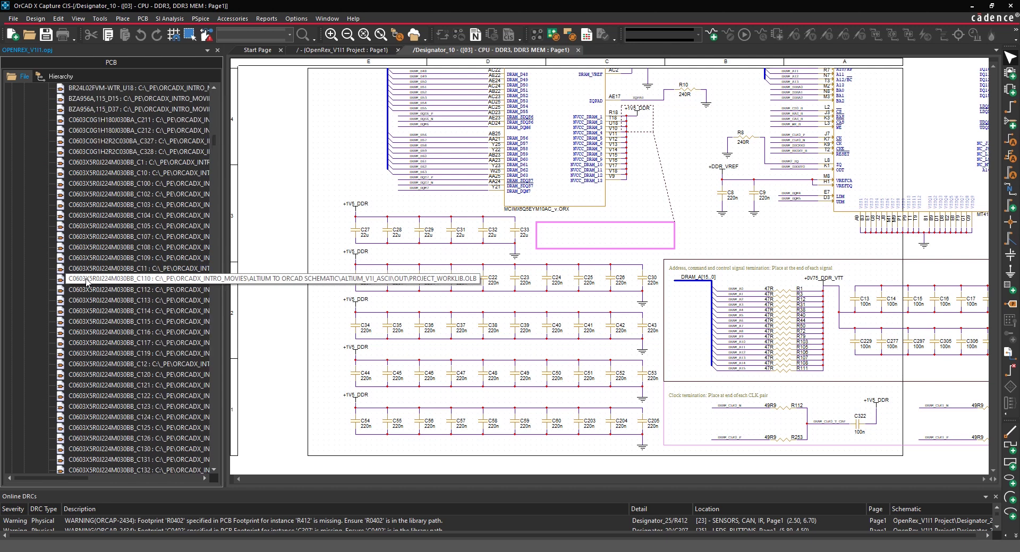
scroll(88, 283, "up", 9)
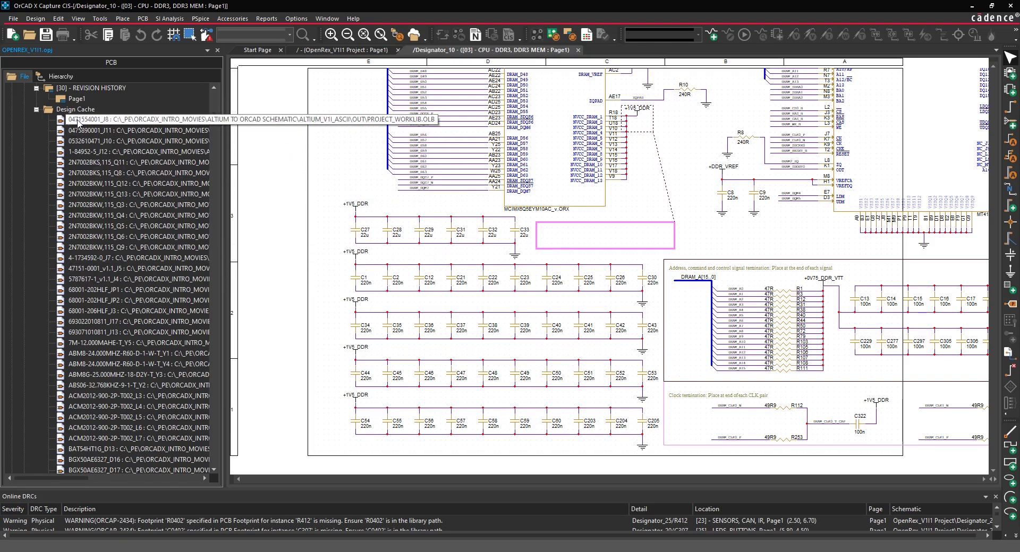
- Create a new part library, library1.olb, from the File > New menu
left_click(13, 18)
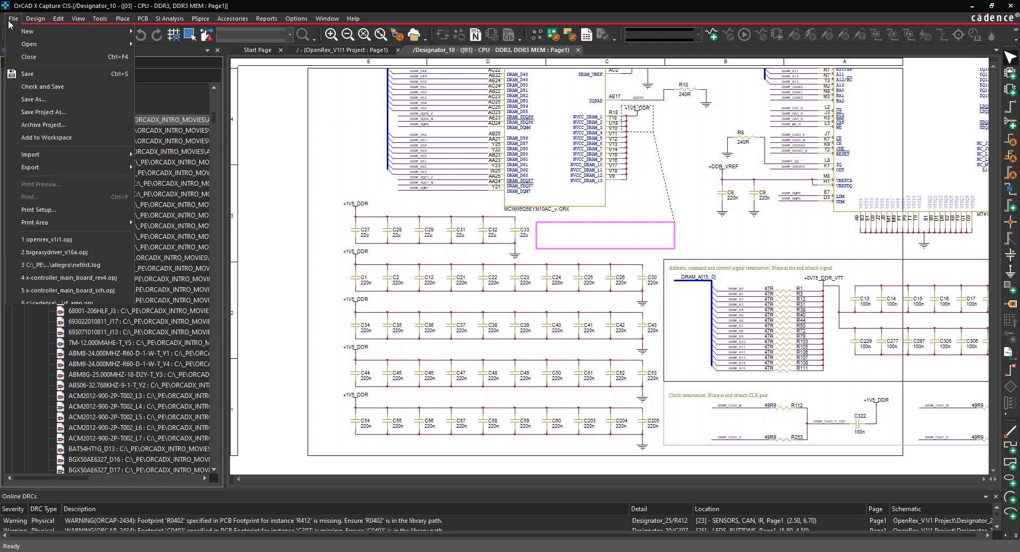
mouse_move(29, 32)
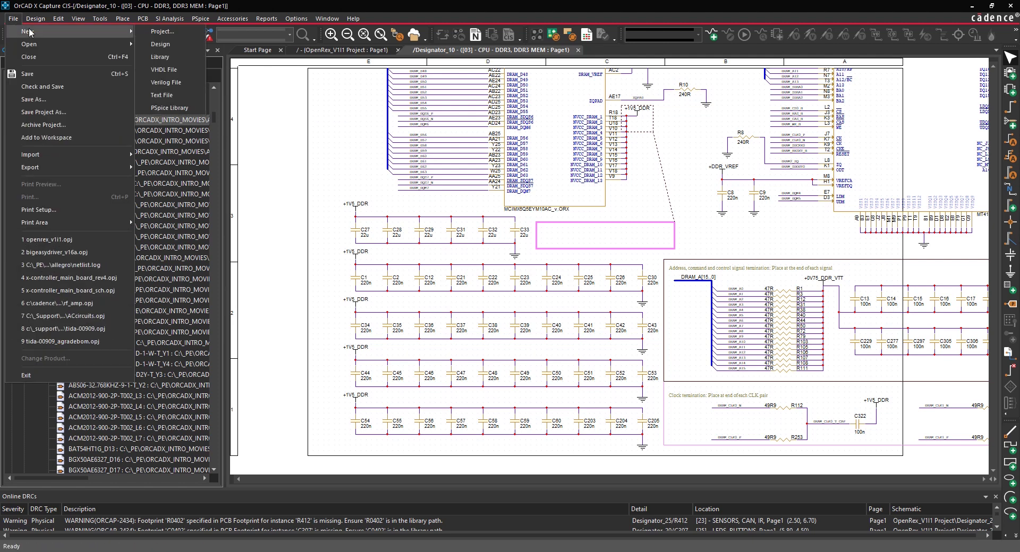
left_click(152, 59)
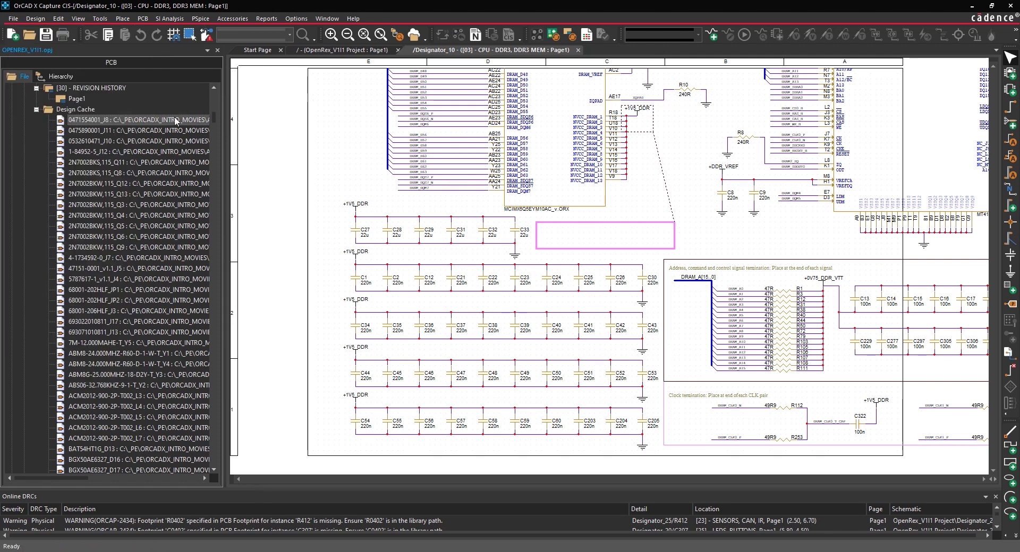
- Copy the cached parts TP_25MILC through USB2514BI-AEZG_U13 and paste them into library1.olb
scroll(121, 231, "down", 20)
scroll(121, 231, "down", 1)
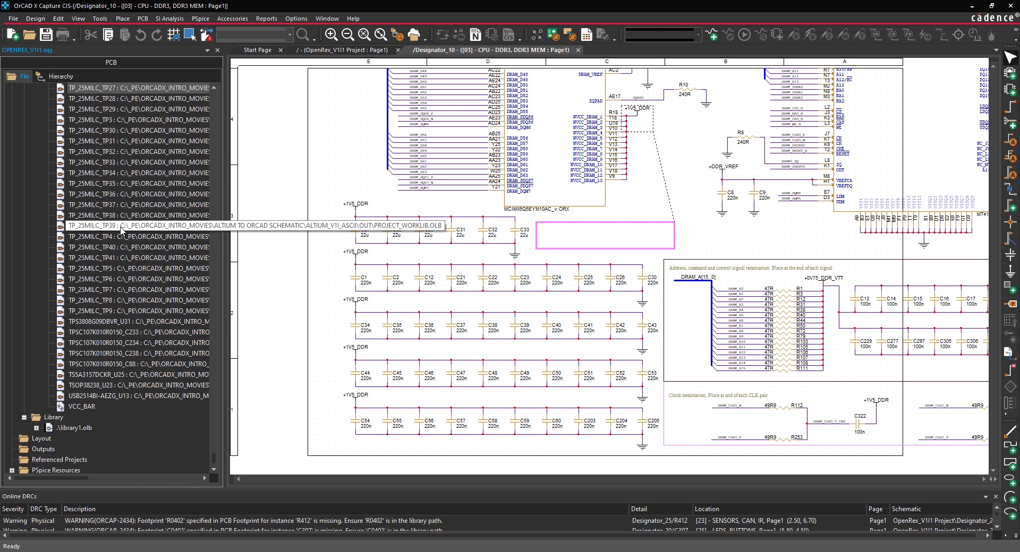
left_click(105, 396, "shift")
right_click(130, 394)
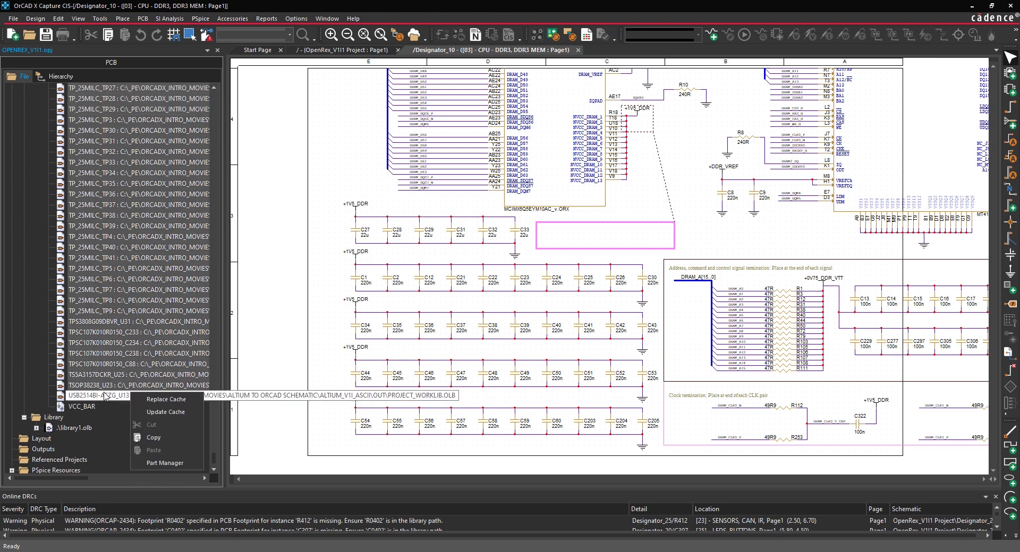
left_click(167, 441)
left_click(76, 428)
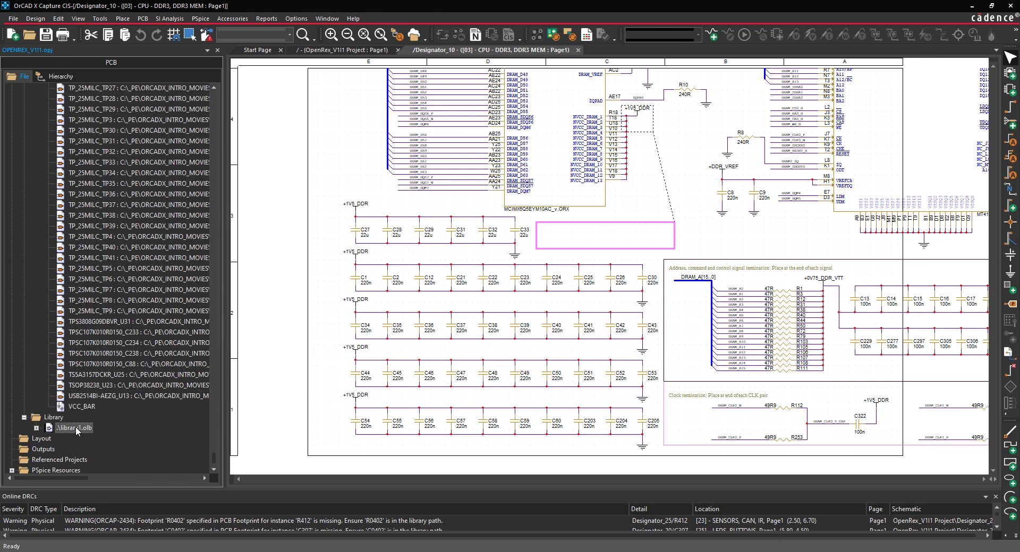
right_click(76, 428)
left_click(126, 394)
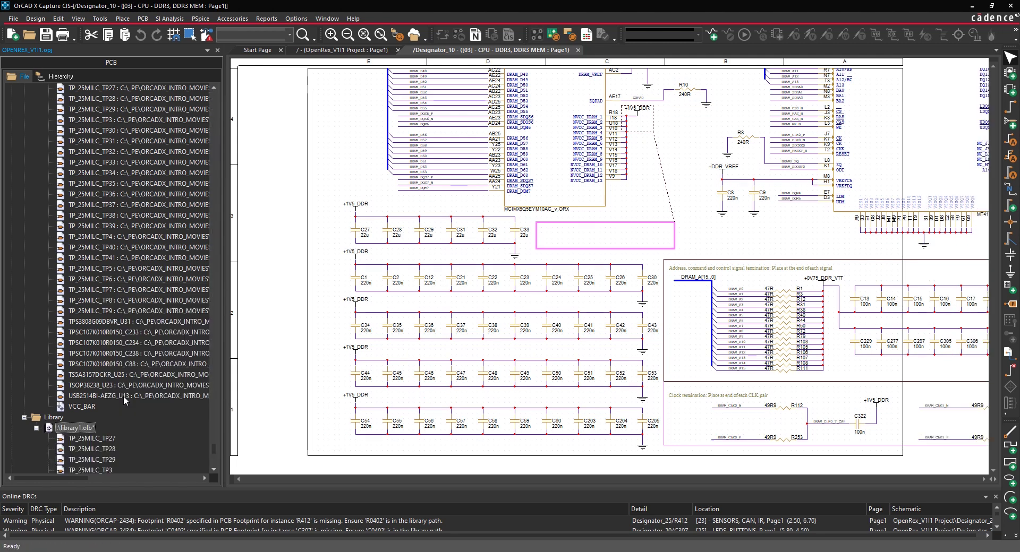
right_click(76, 428)
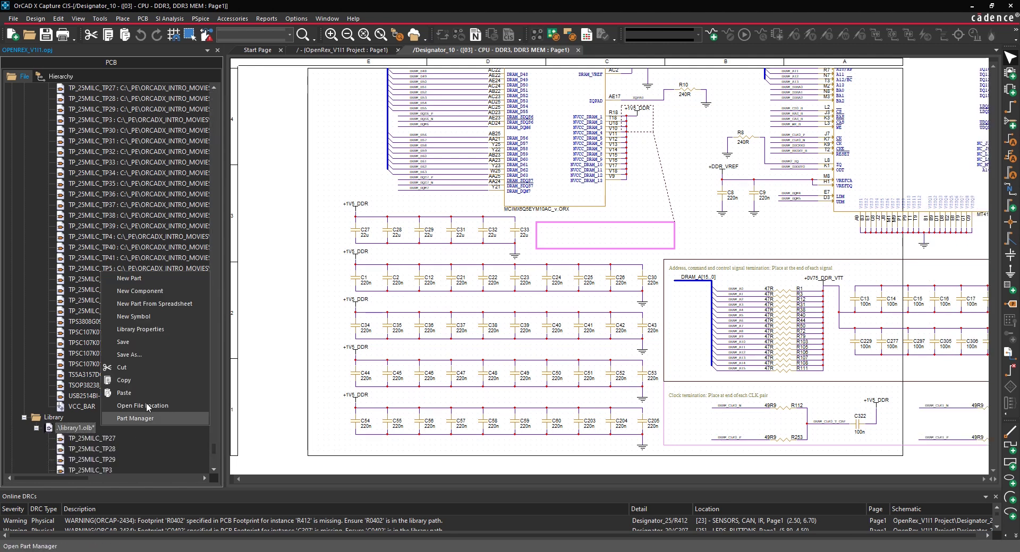
left_click(139, 354)
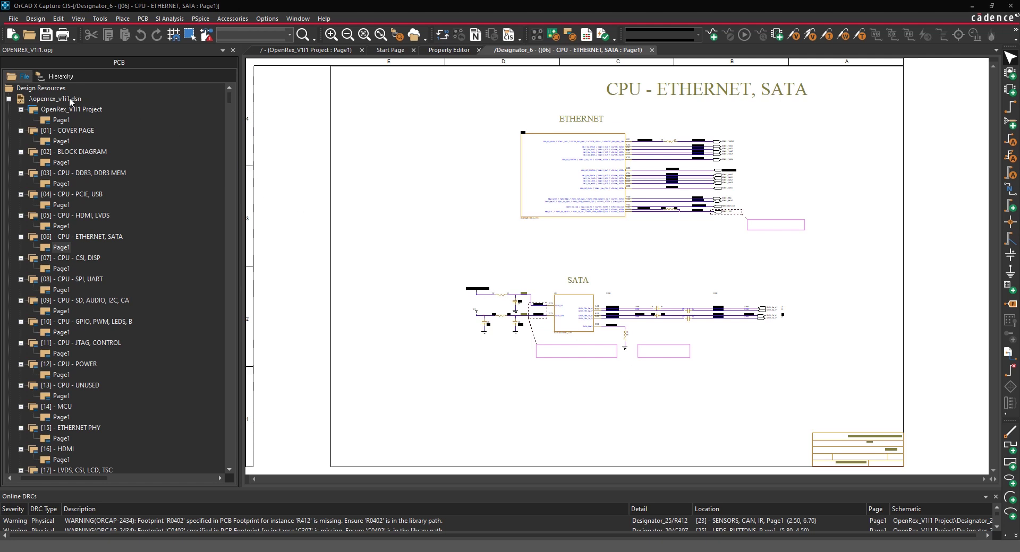
- Open Edit Object Properties for the whole design and select the entire parts property grid
right_click(69, 100)
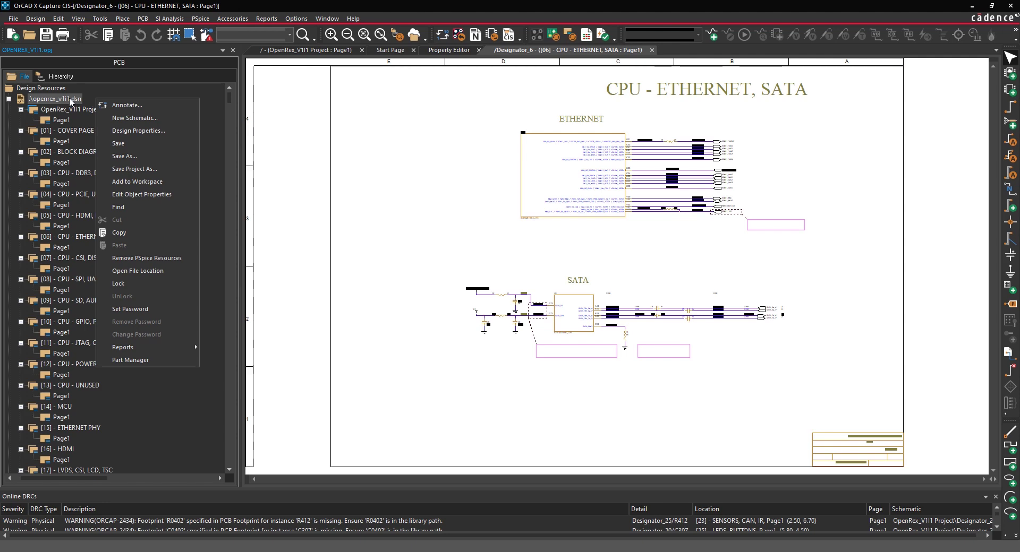
left_click(161, 194)
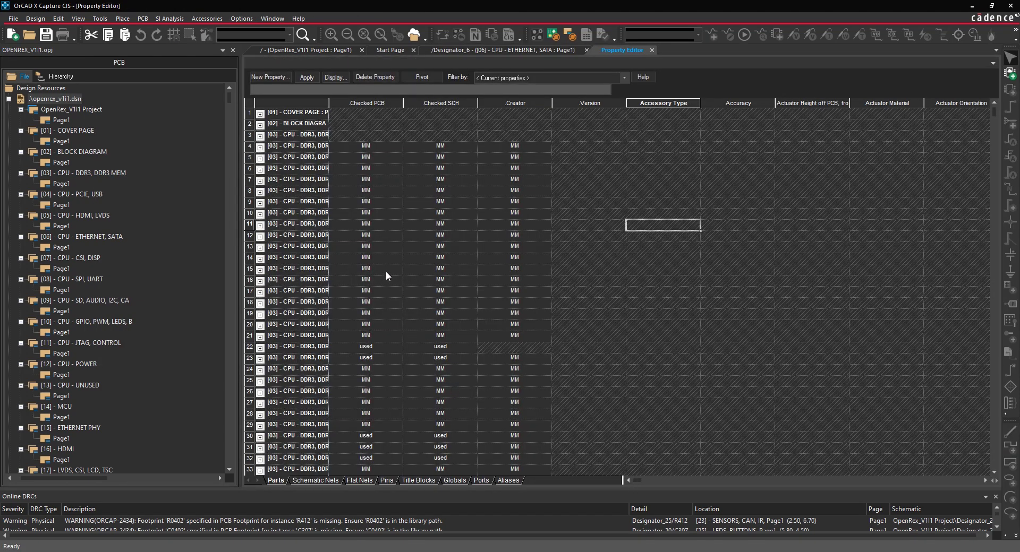
left_click(248, 99)
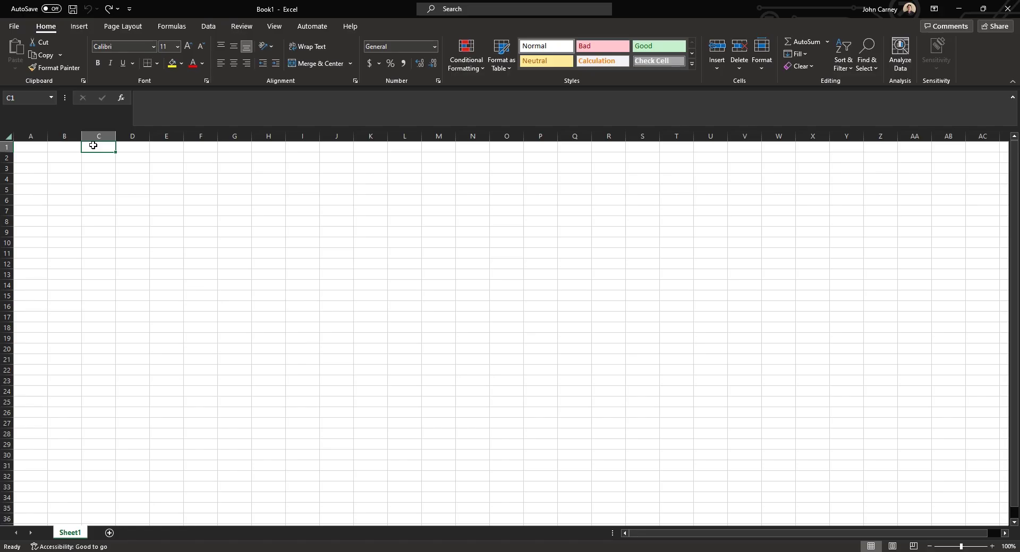
- Paste the part-properties table into column A of Sheet1 and scroll right to review it
left_click(20, 139)
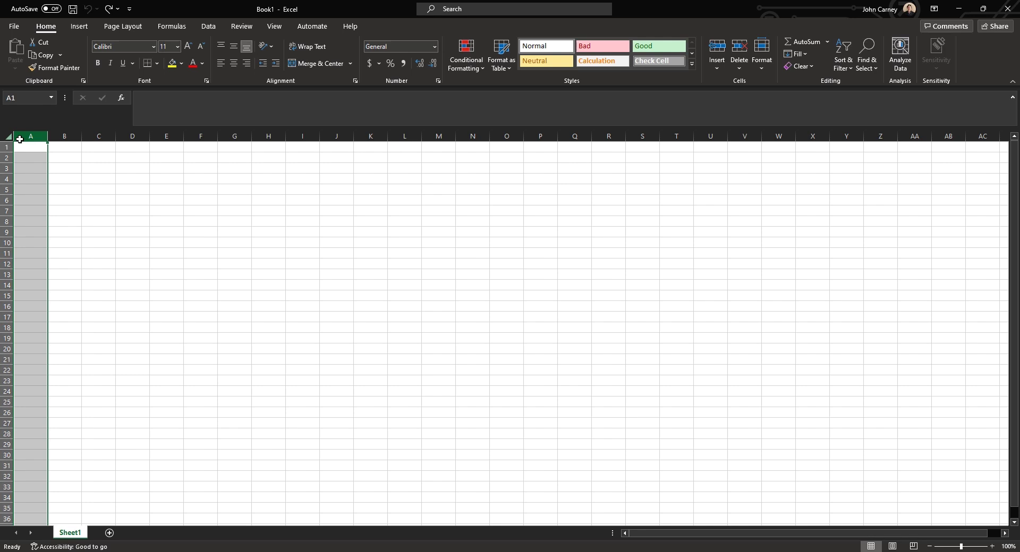
key("ctrl+v")
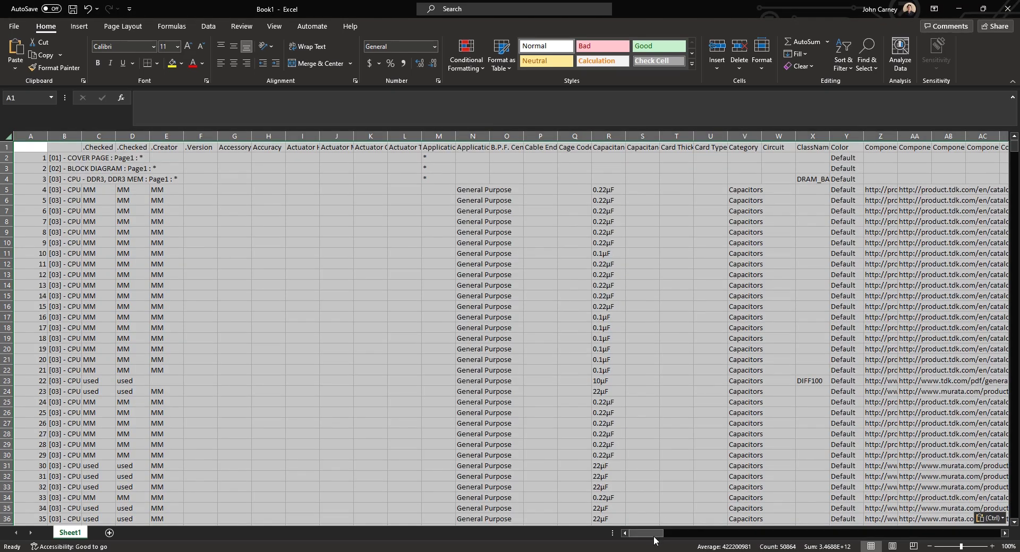
mouse_move(656, 534)
left_mouse_down()
mouse_move(885, 537)
mouse_move(651, 536)
left_mouse_up()
key("alt+Tab")
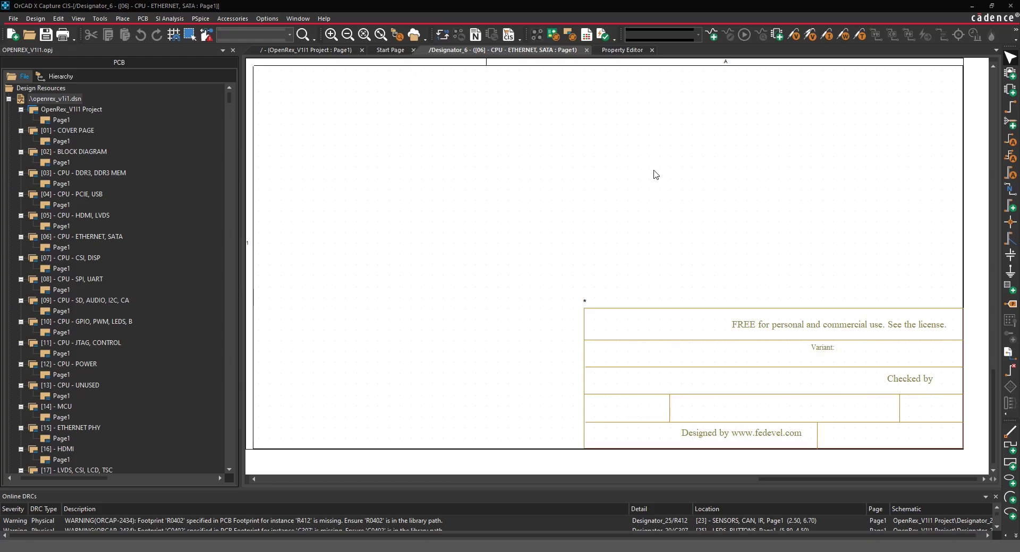